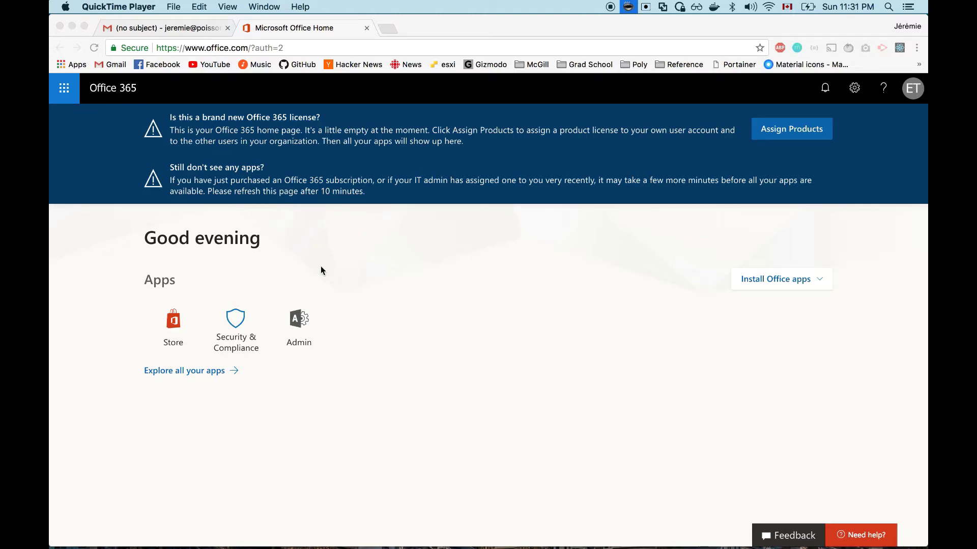
Step: From the Microsoft 365 admin center, open Exchange's mail flow connectors and start a new connector
left_click(320, 340)
left_click(308, 323)
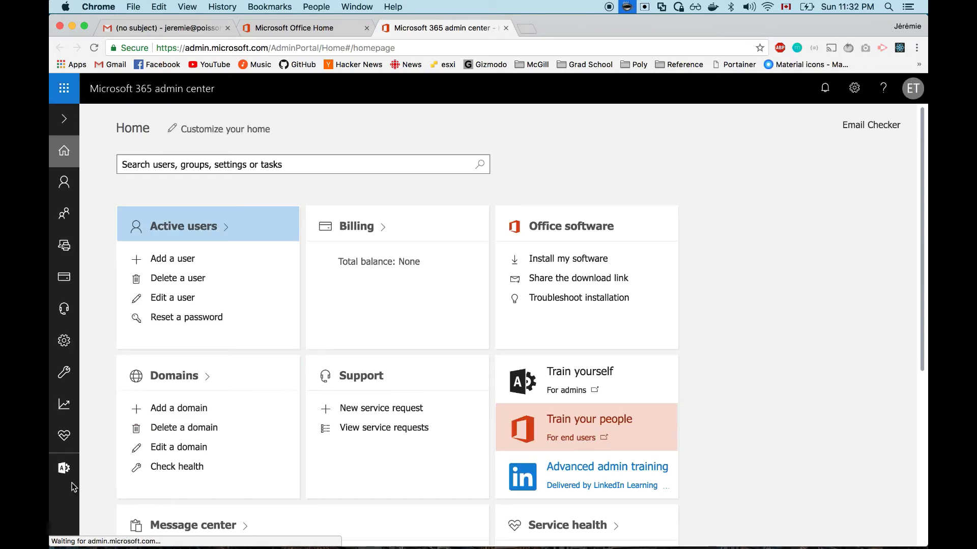
mouse_move(68, 478)
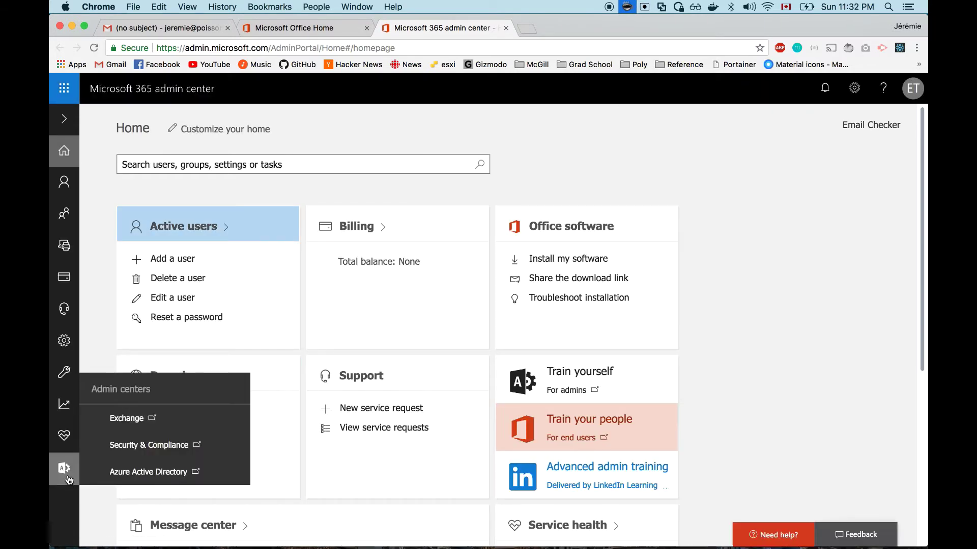
left_click(128, 419)
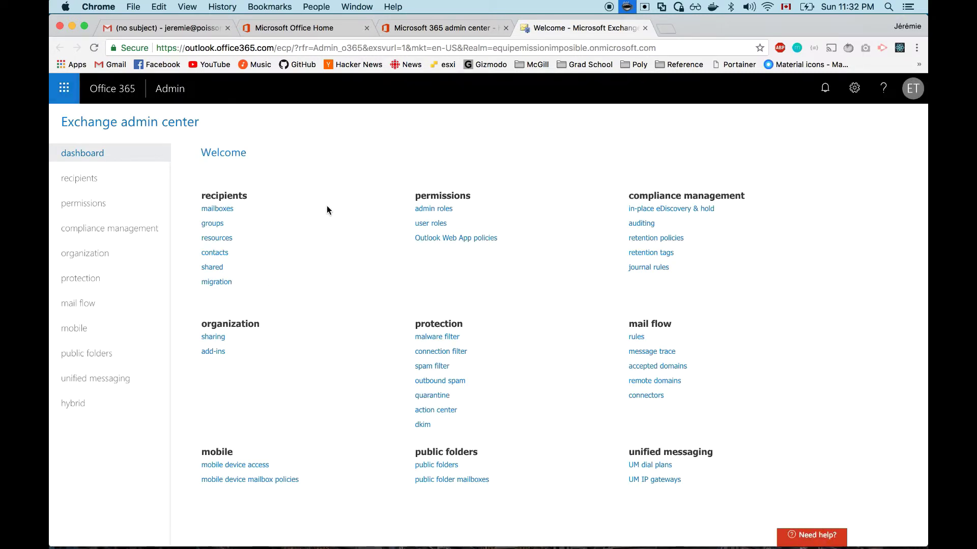
left_click(95, 308)
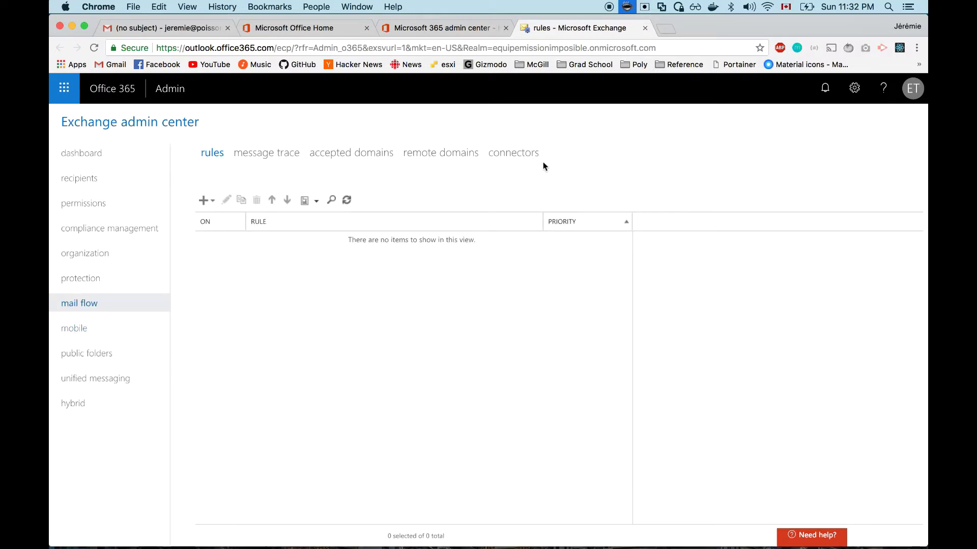
left_click(528, 160)
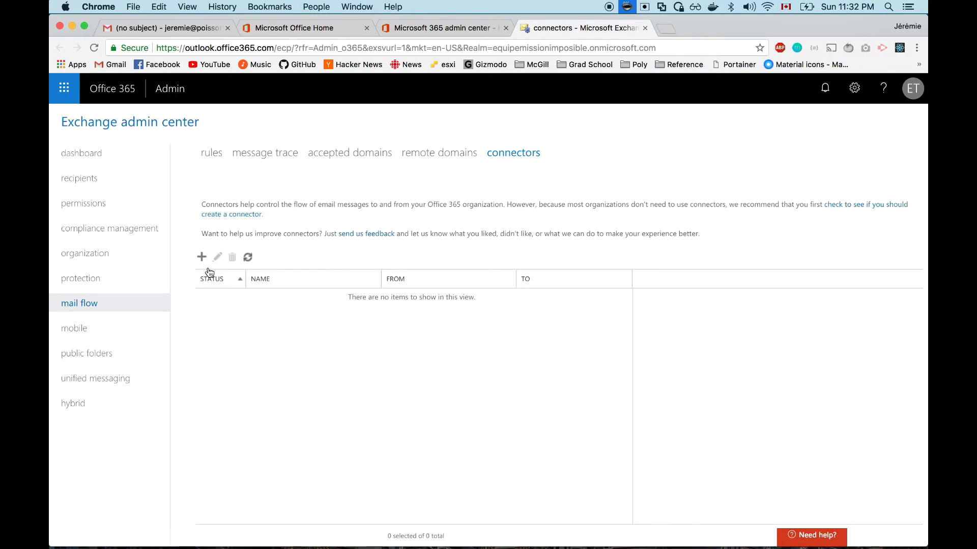
left_click(202, 258)
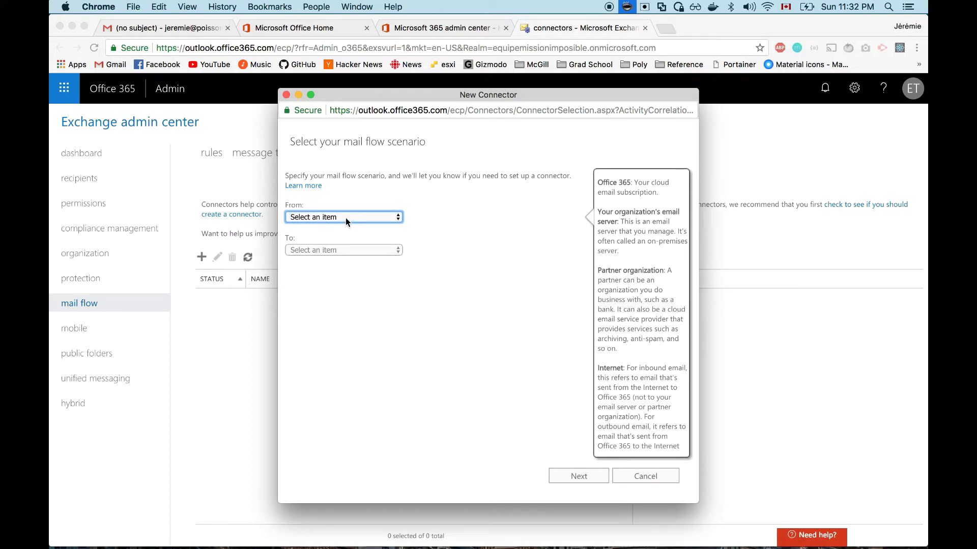
Step: Create an Office 365 to Partner organization connector named c28
left_click(338, 217)
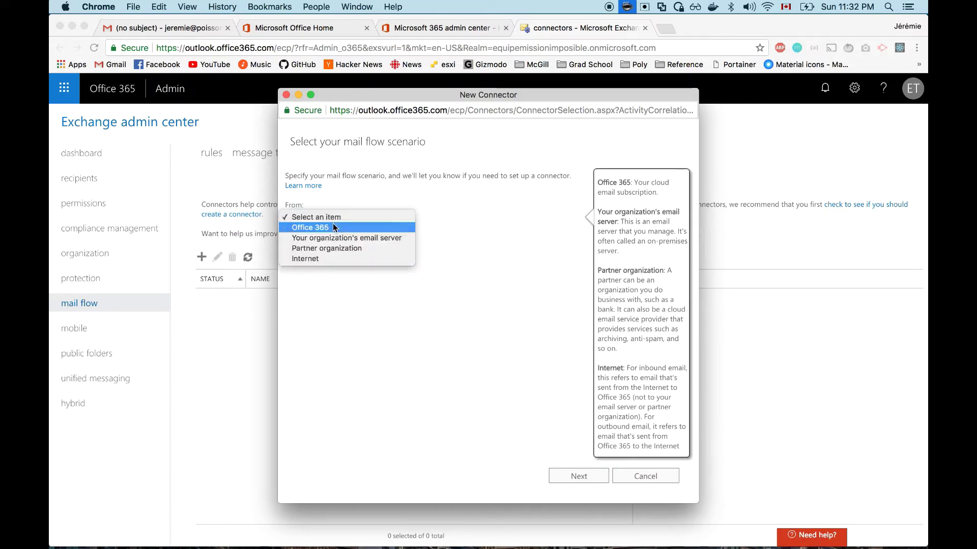
left_click(333, 227)
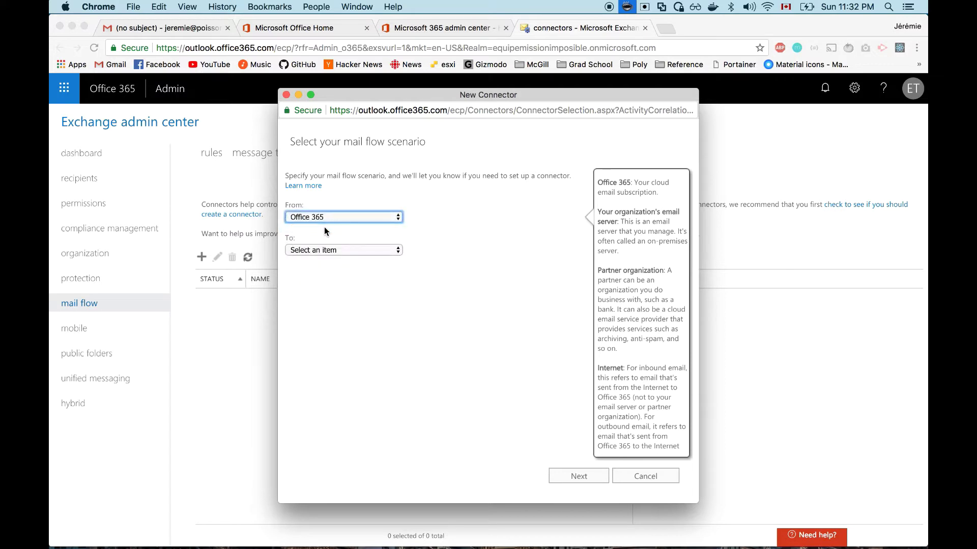
left_click(312, 251)
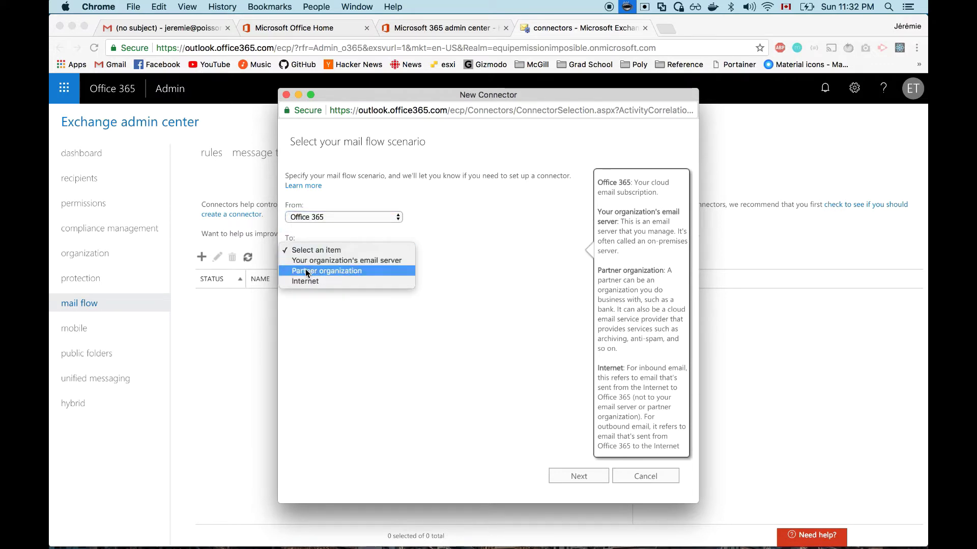
left_click(308, 271)
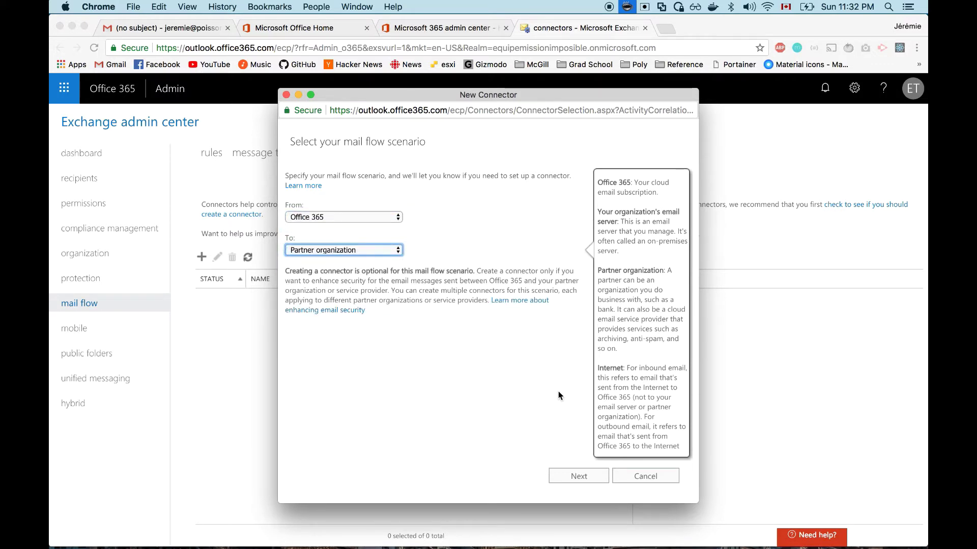
left_click(572, 478)
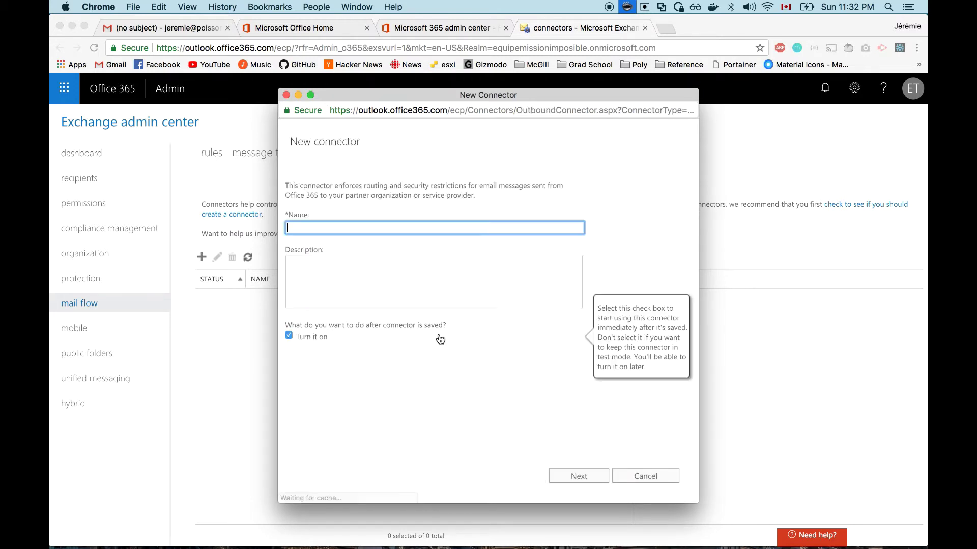
type("c28")
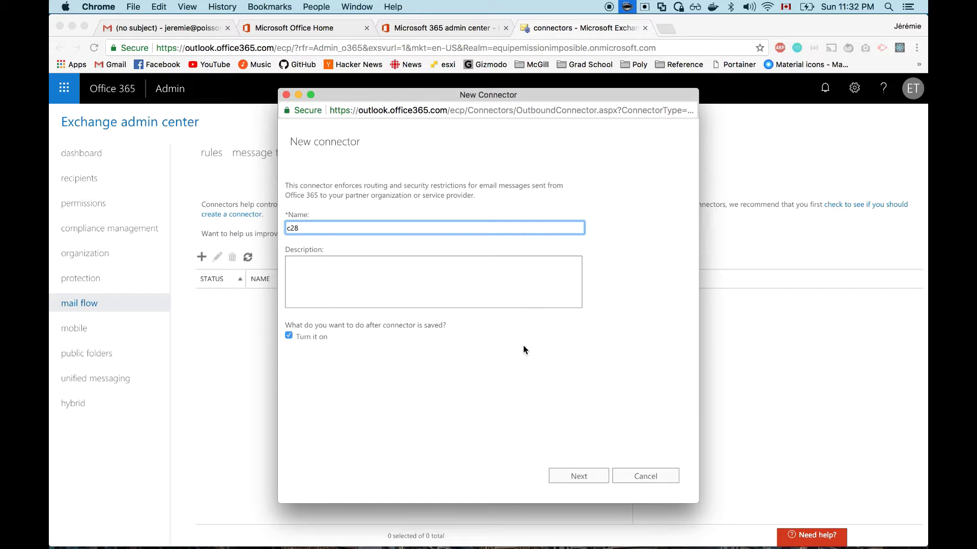
left_click(576, 478)
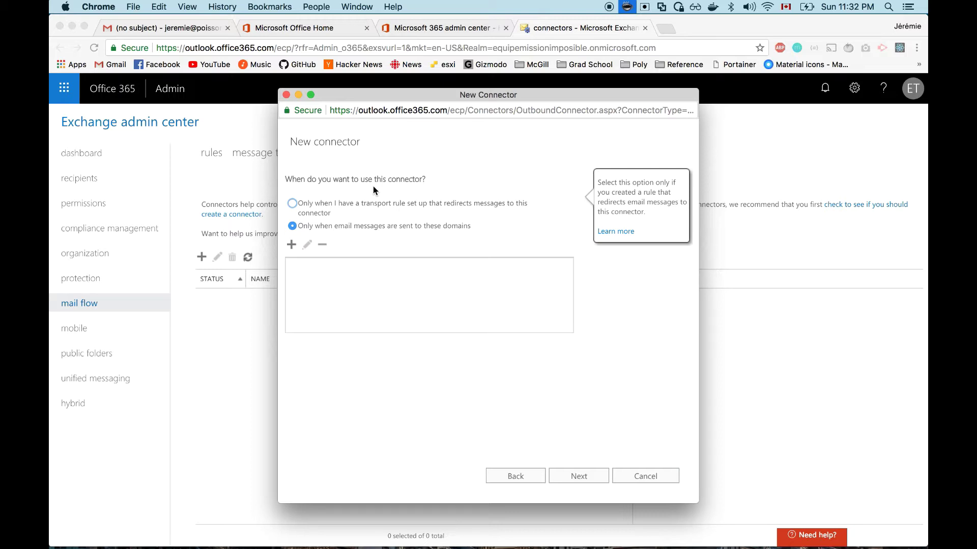
Step: Use the connector only via transport rule, routing mail through smart host smtp.c-28proof.com
left_click(311, 210)
left_click(584, 480)
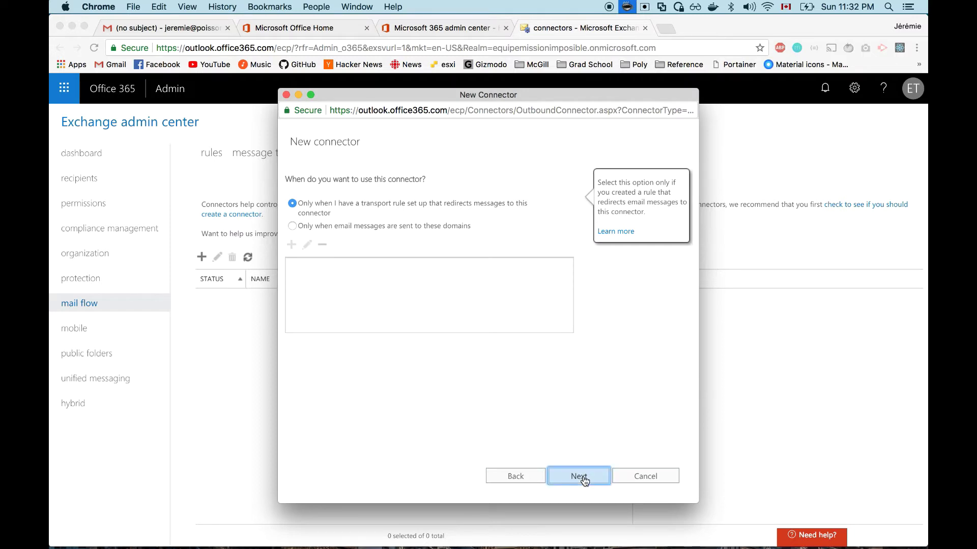
left_click(371, 257)
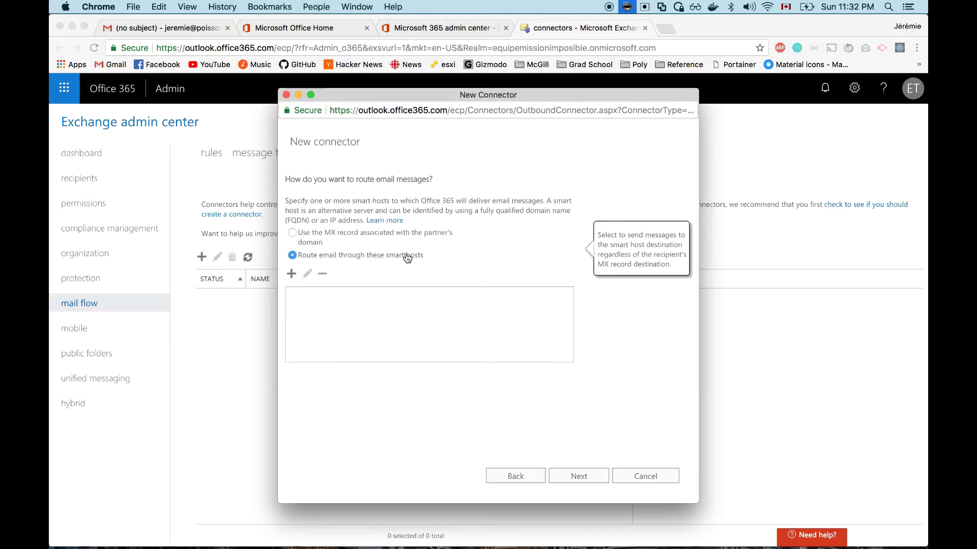
left_click(291, 274)
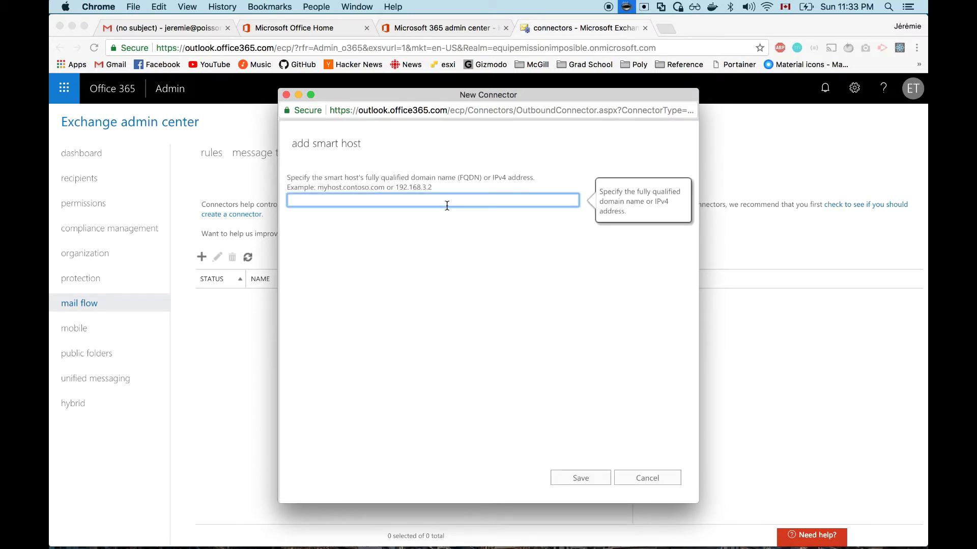
type("smtp.c-28proof.com")
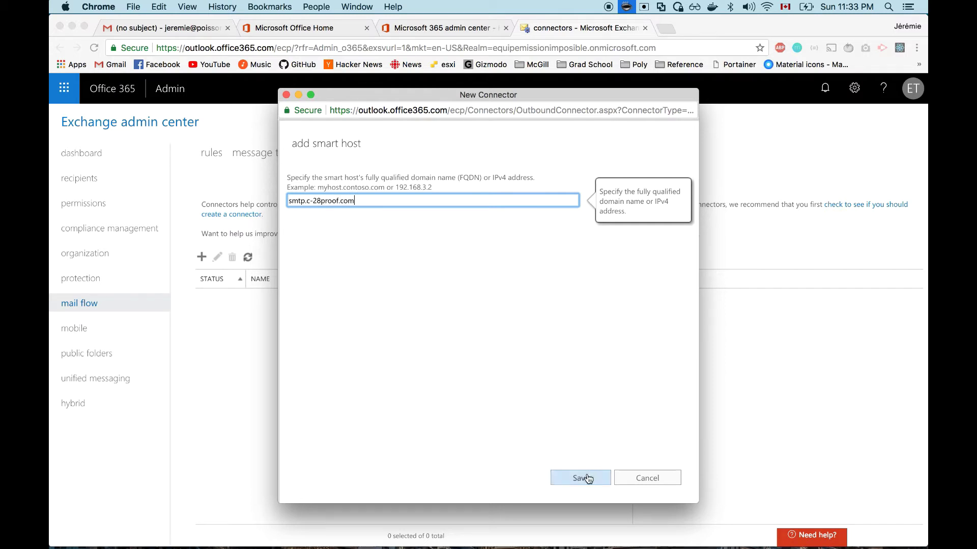
left_click(588, 479)
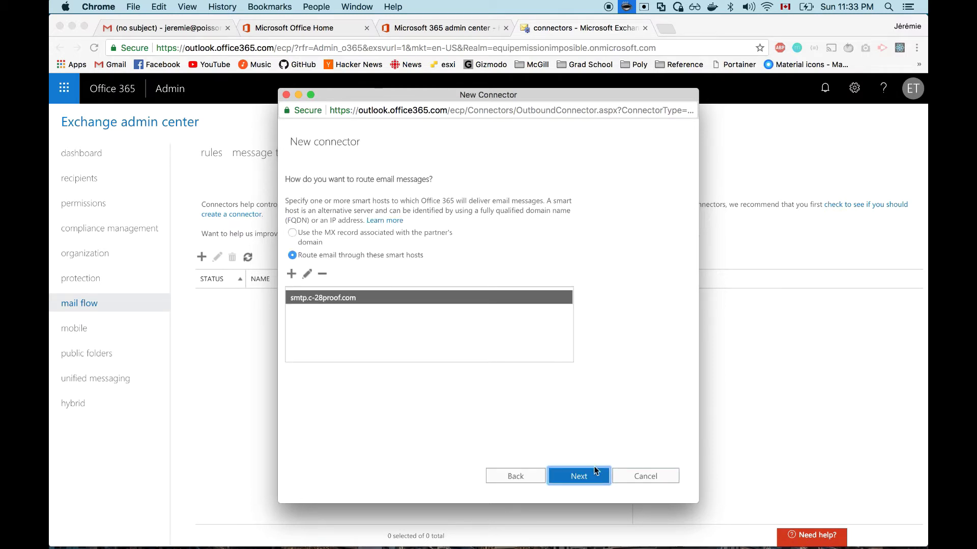
left_click(580, 481)
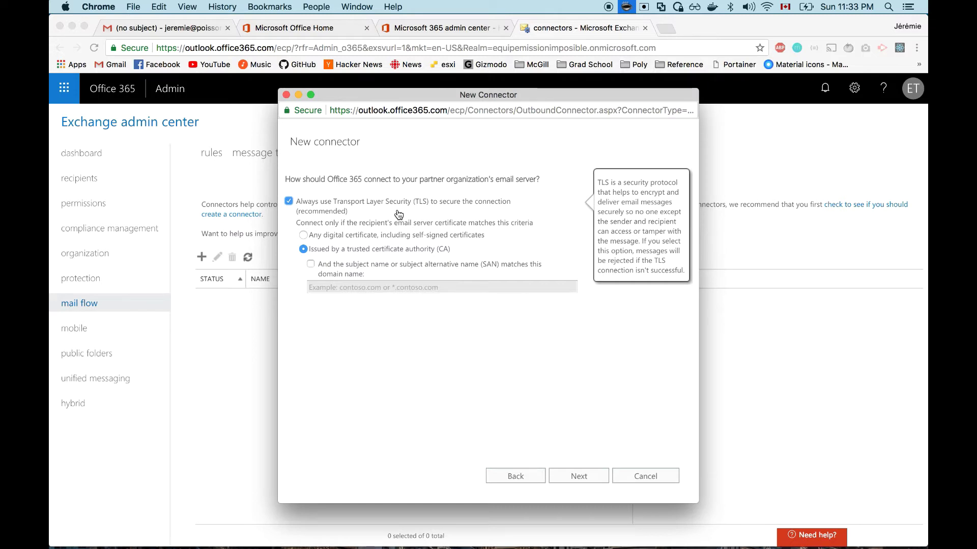
Step: Keep the default TLS settings and confirm the connector settings
left_click(580, 476)
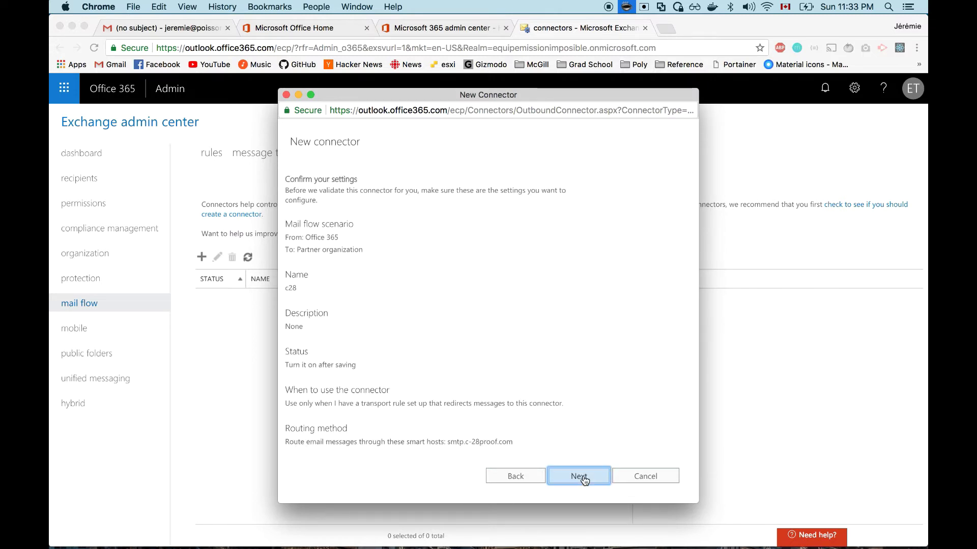
scroll(536, 356, "down", 5)
left_click(580, 476)
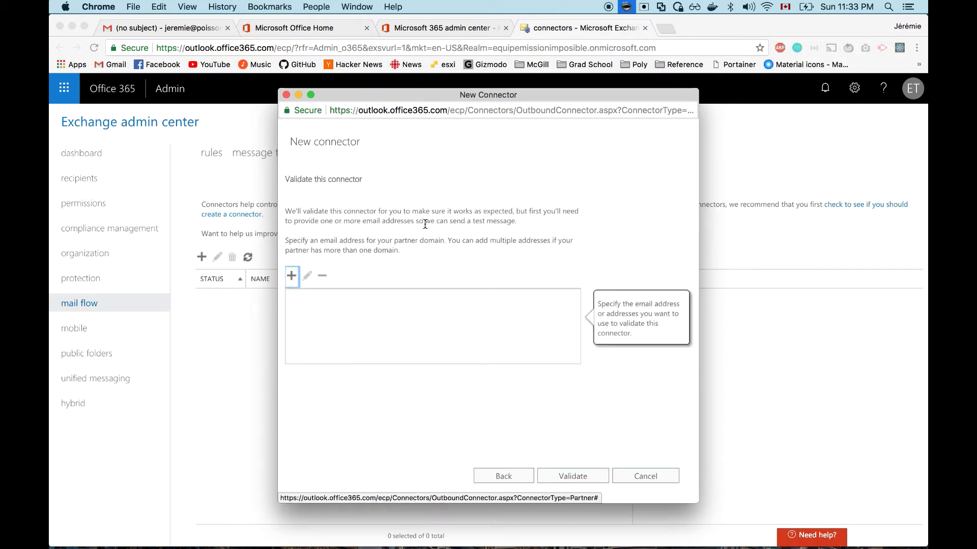
Step: Add a test e-mail address to the connector's validation list
left_click(291, 276)
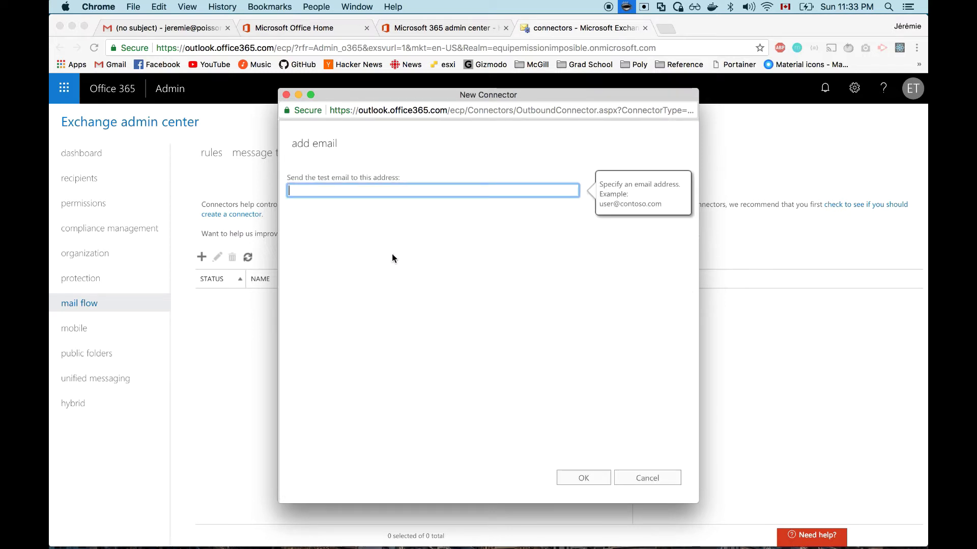
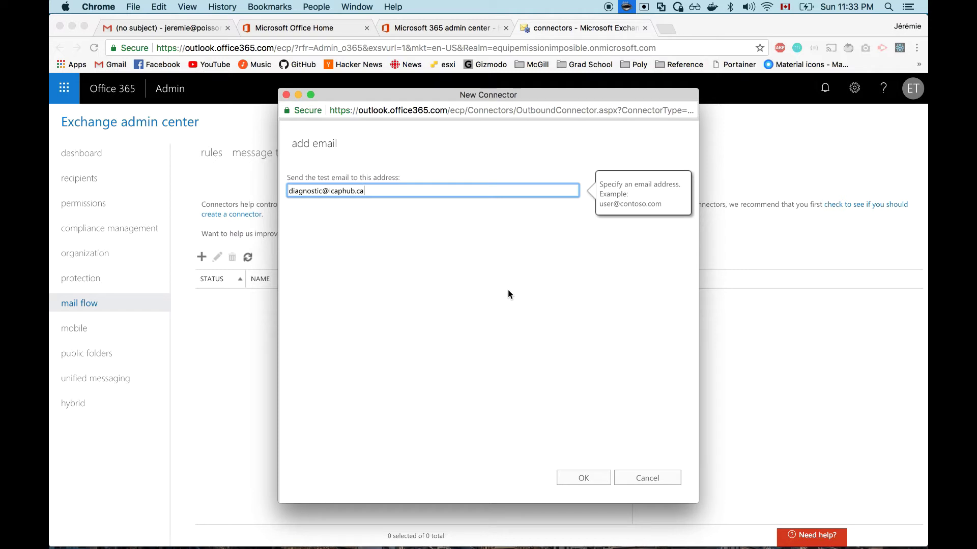
left_click(587, 483)
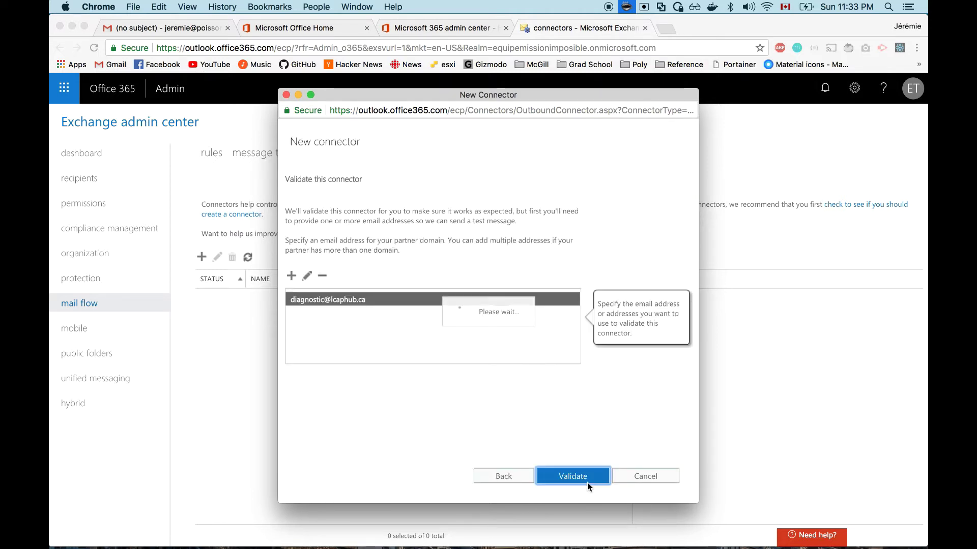
Step: Validate connector c28, dismiss the completed validation, and save the connector
left_click(588, 484)
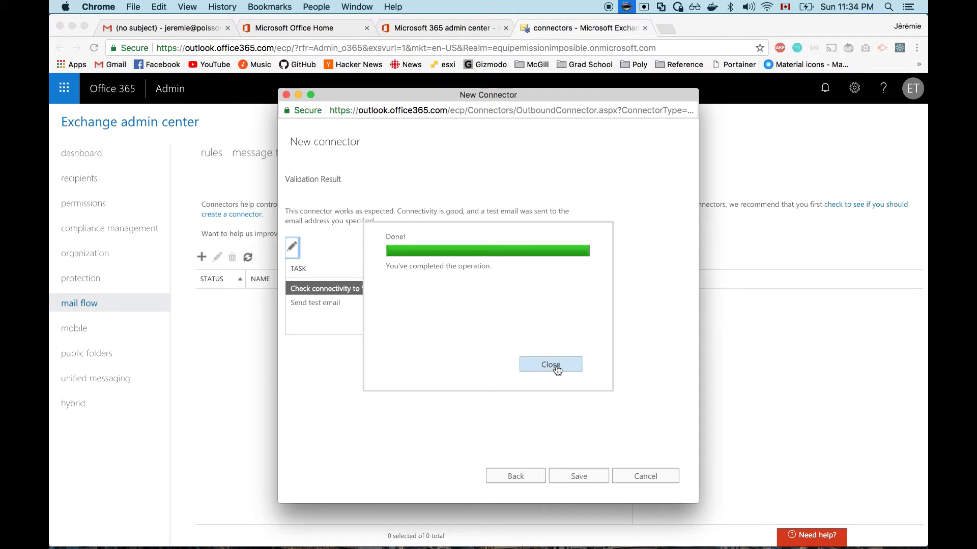
left_click(552, 366)
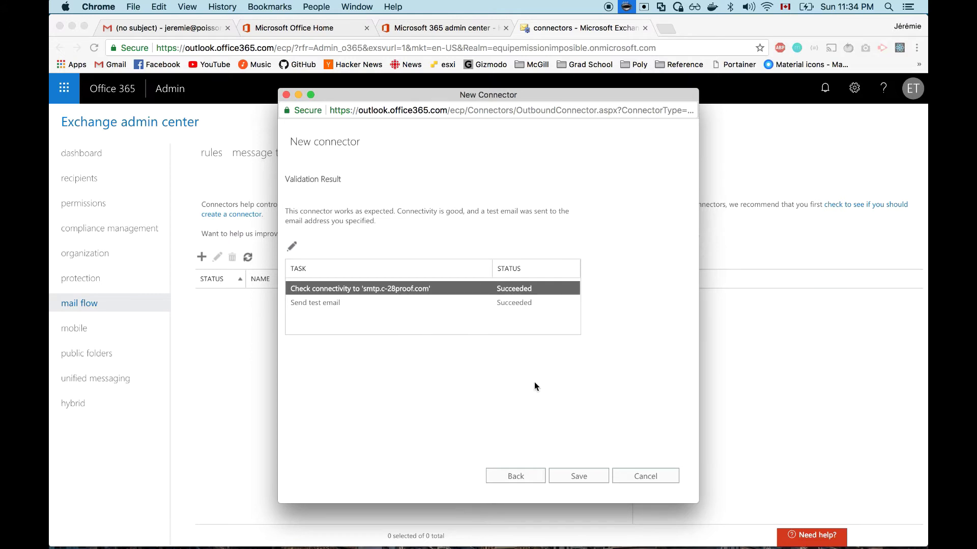
left_click(587, 477)
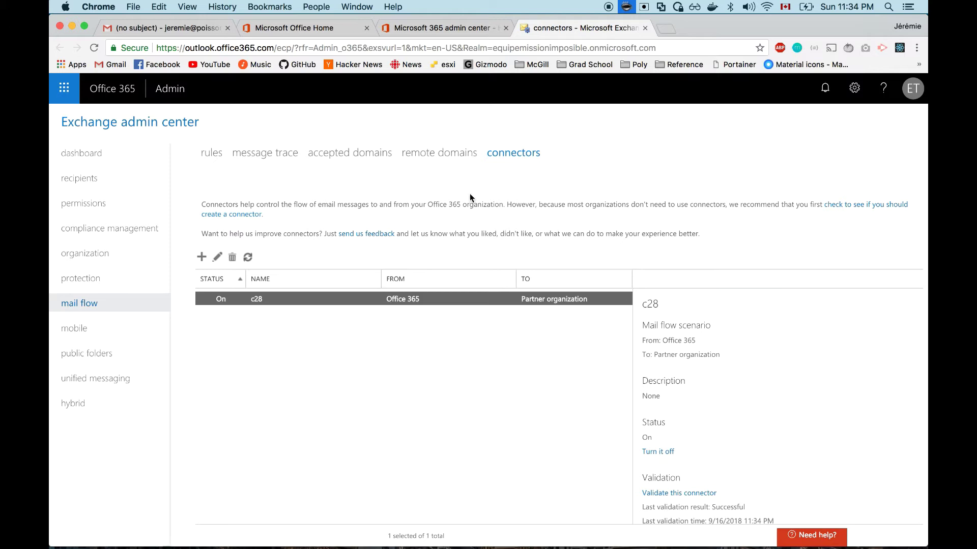
Step: Go to the mail flow rules list and create a new blank rule
left_click(209, 154)
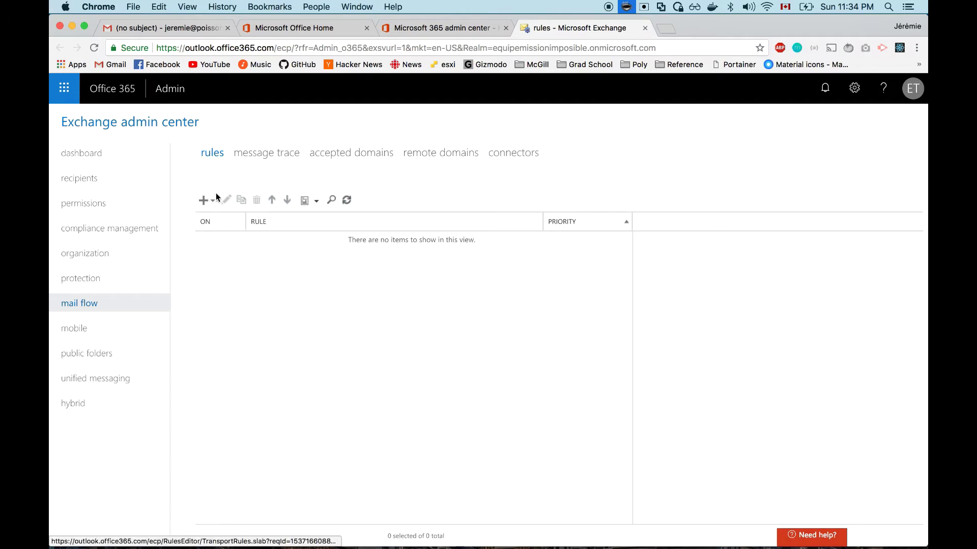
left_click(211, 202)
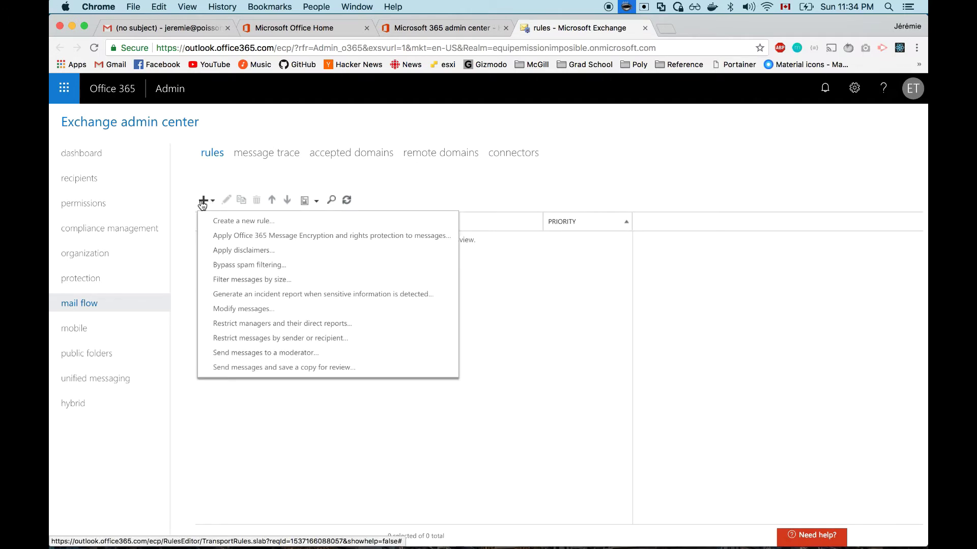
left_click(224, 221)
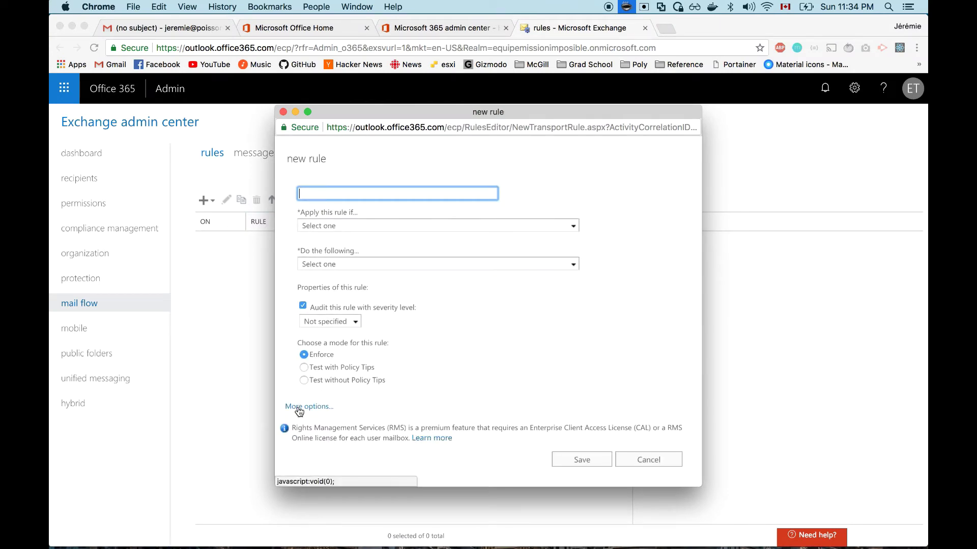
Step: Name the rule c28 and apply it when the sender is inside the organization
left_click(317, 410)
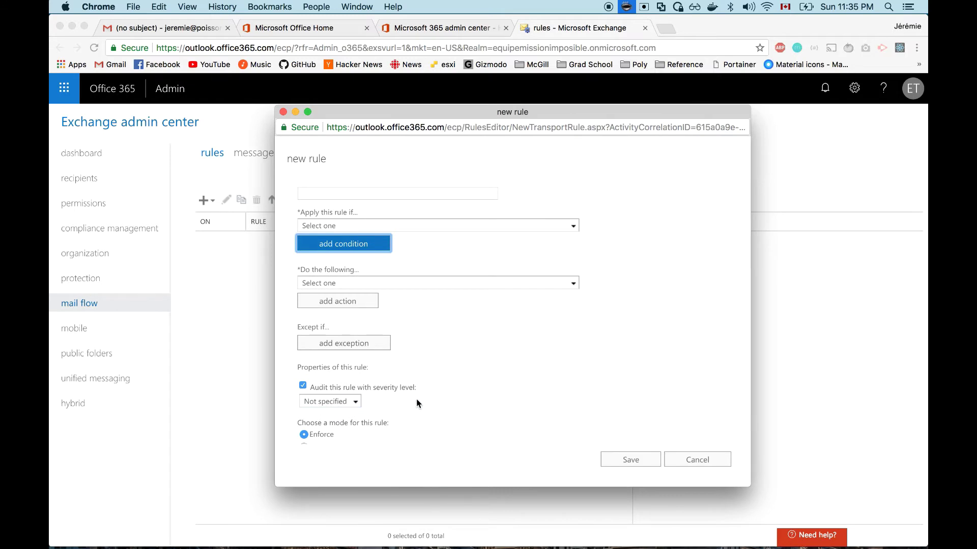
left_click(386, 194)
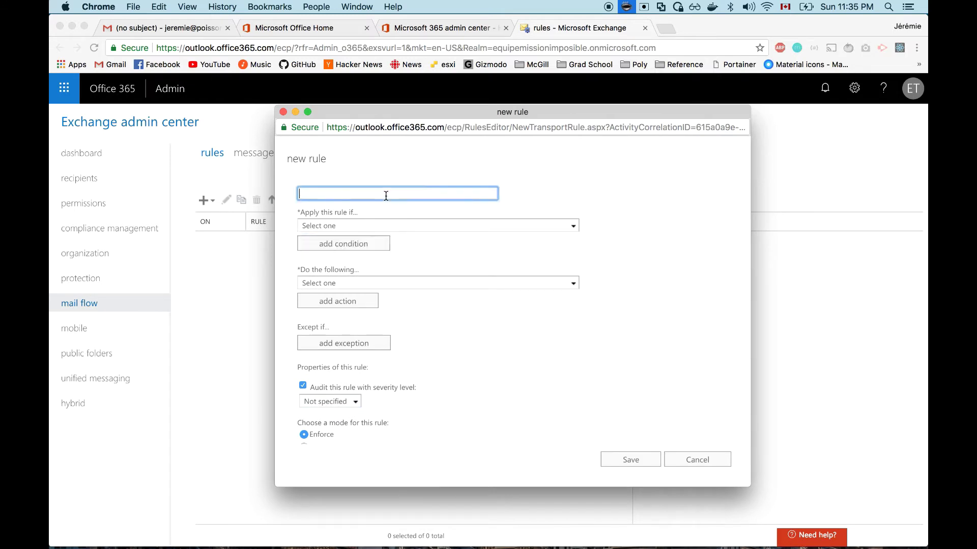
type("c28")
left_click(312, 227)
mouse_move(317, 255)
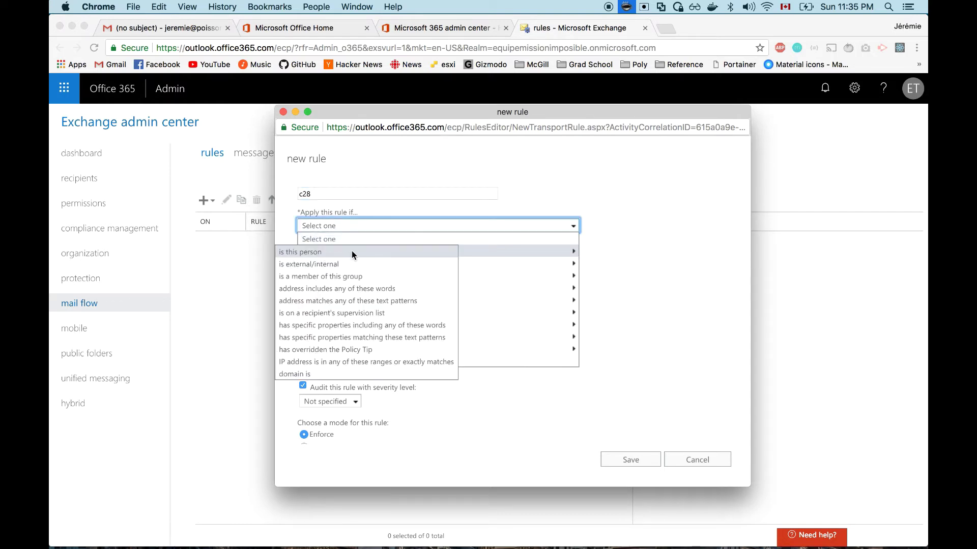
left_click(339, 265)
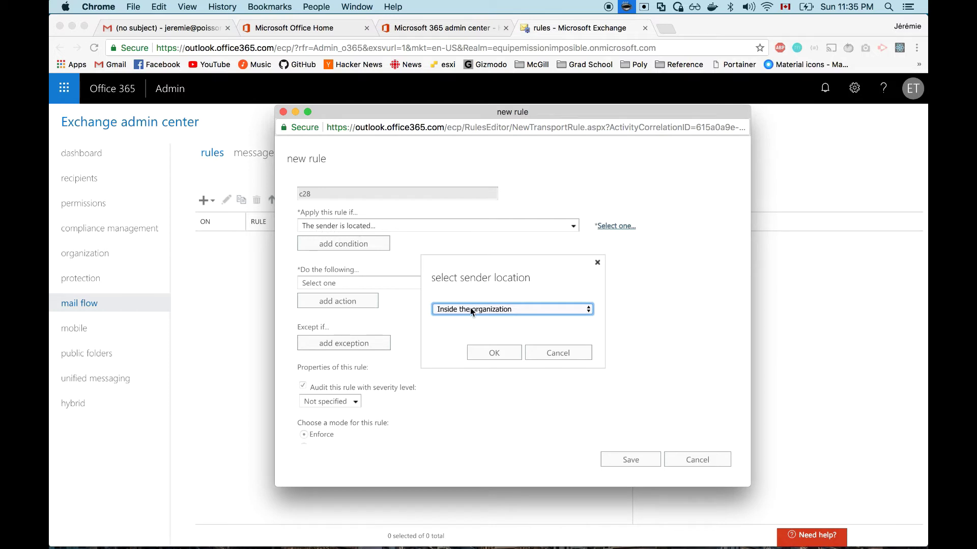
left_click(494, 353)
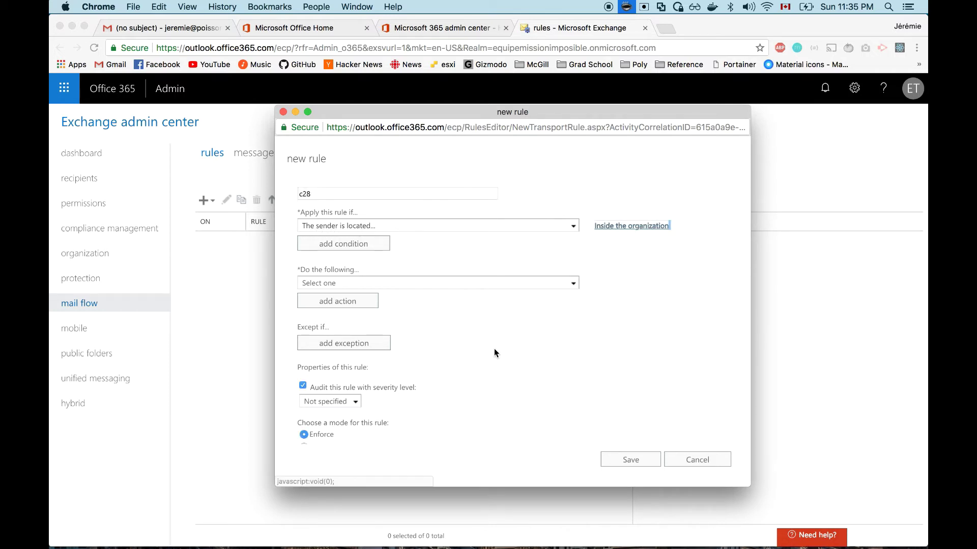
Step: Add the action redirecting matching messages to the c28 connector
left_click(433, 289)
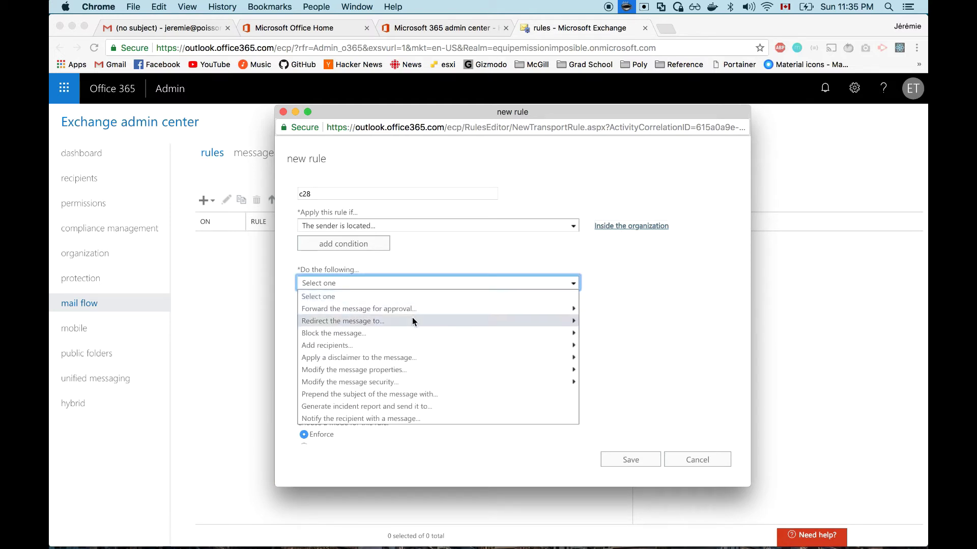
mouse_move(411, 319)
left_click(623, 346)
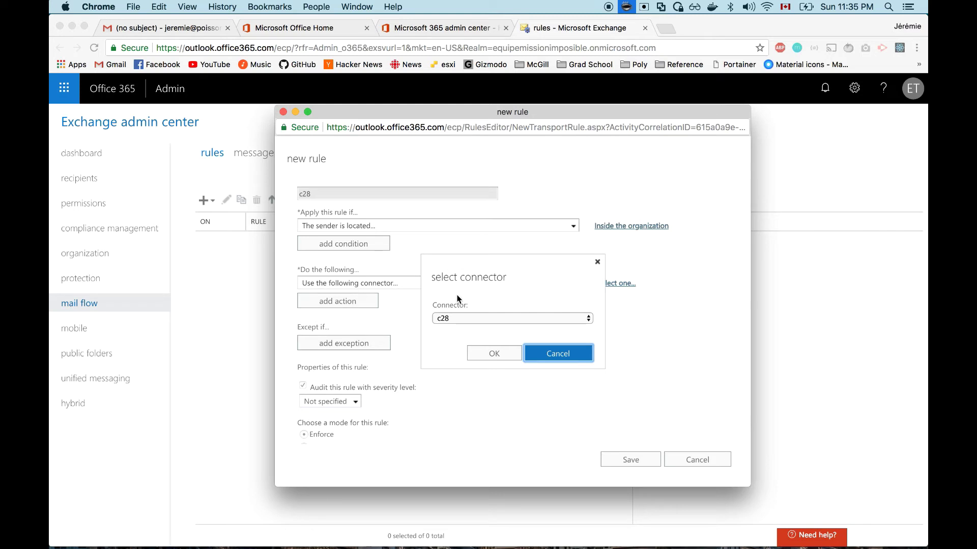
left_click(494, 354)
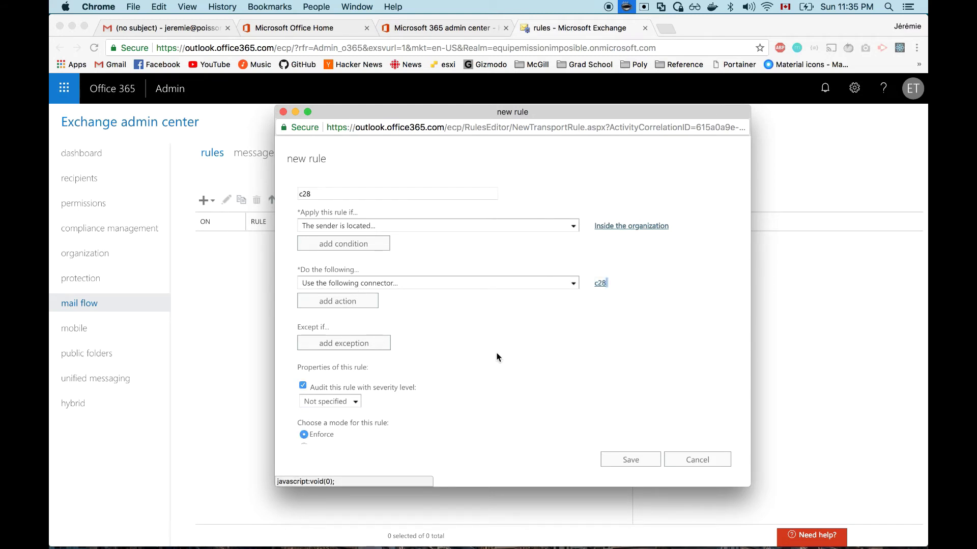
scroll(497, 357, "down", 2)
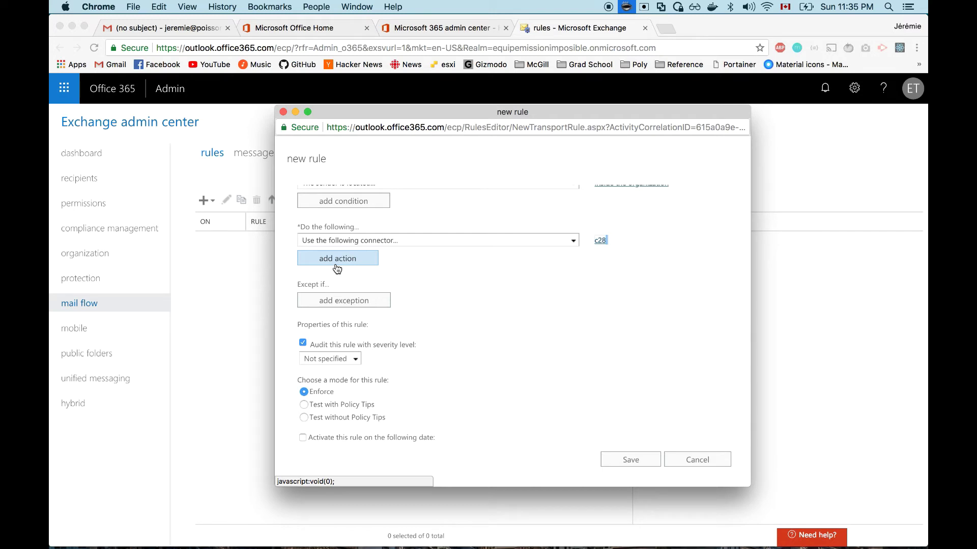
Step: Add a second action setting a message header named X-C28-Key
left_click(342, 259)
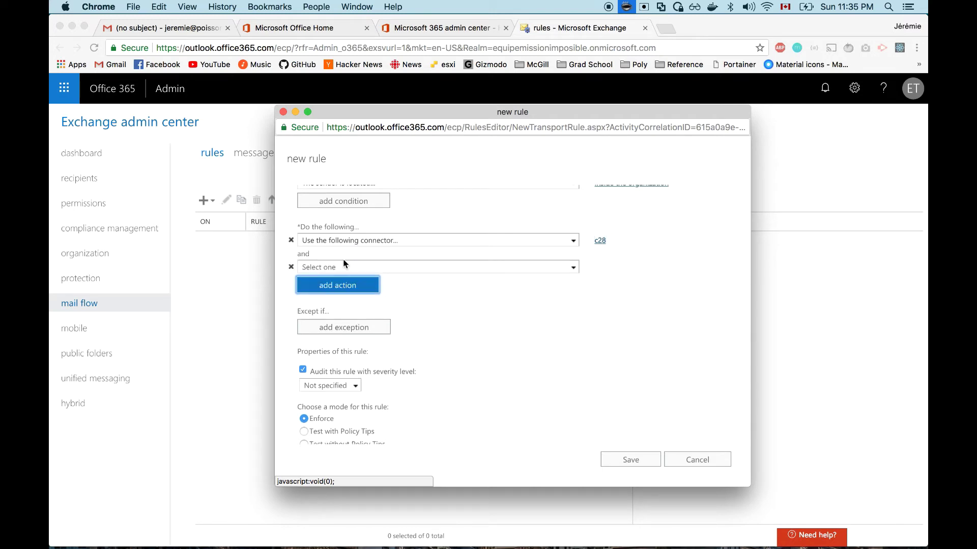
left_click(364, 264)
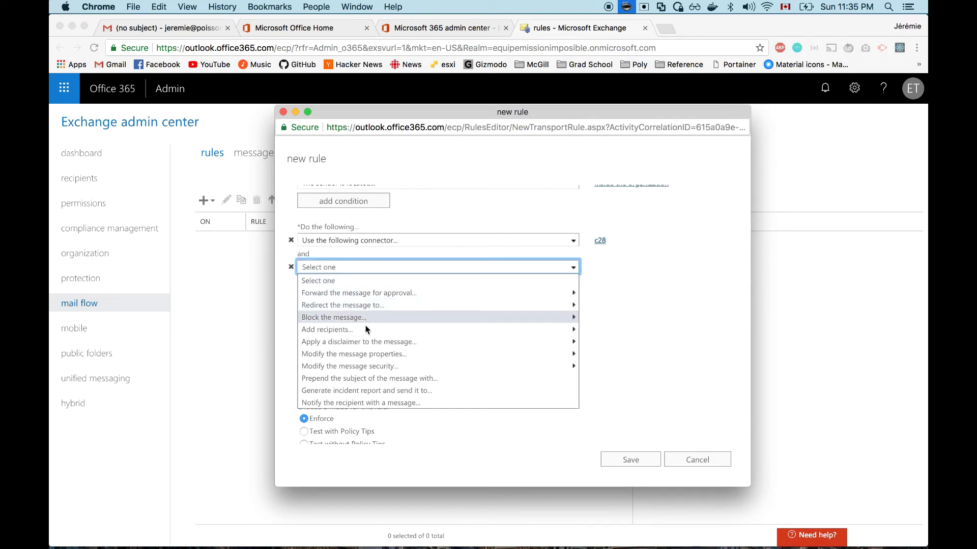
mouse_move(341, 355)
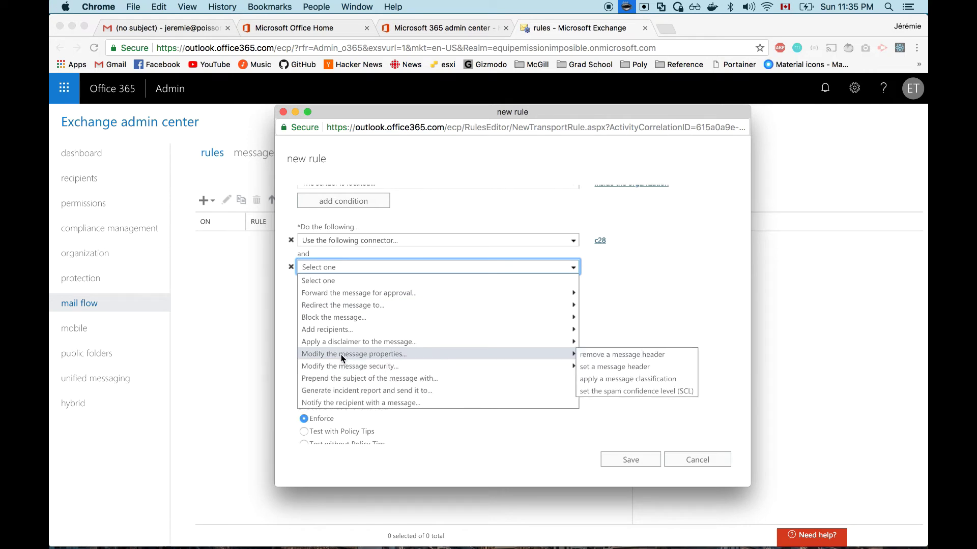
left_click(623, 370)
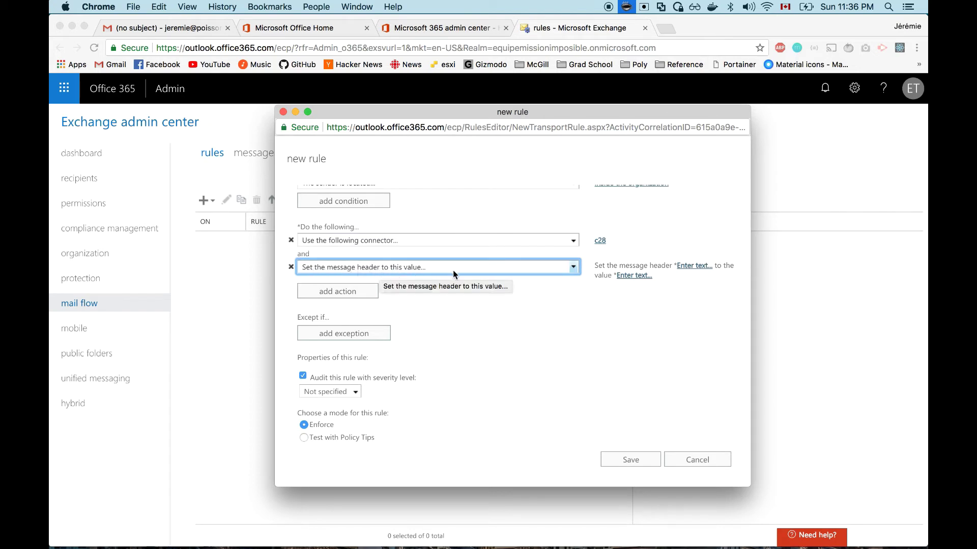
left_click(692, 265)
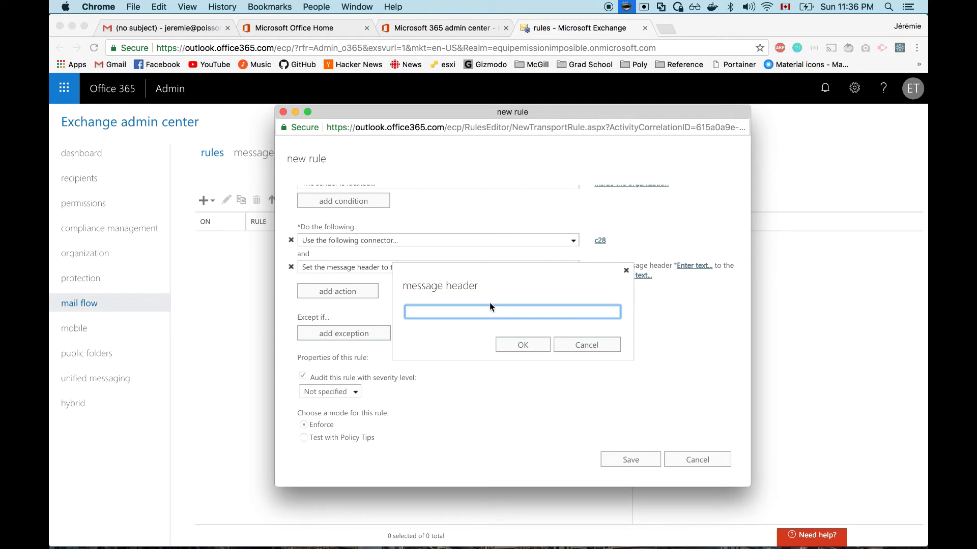
type("x-C28-Key")
Step: Copy the secret key from the Sublime Text notes and paste it as X-C28-Key's value
left_click(514, 348)
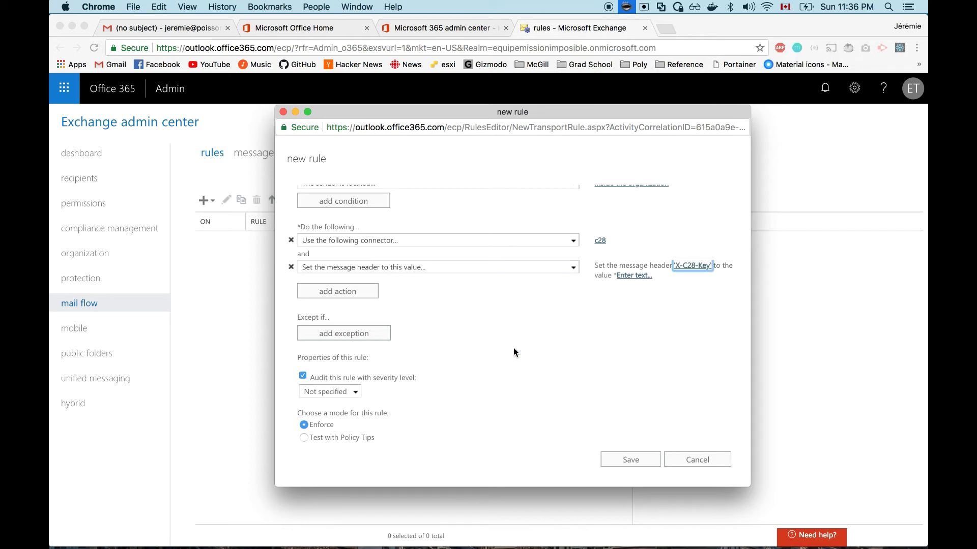
left_click(631, 277)
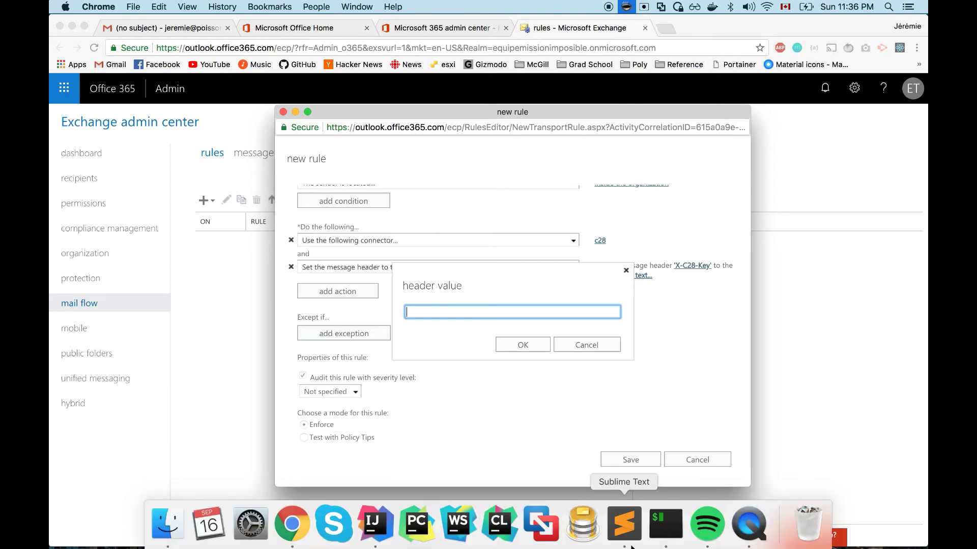
left_click(624, 524)
double_click(192, 64)
key("super+c")
left_click(70, 21)
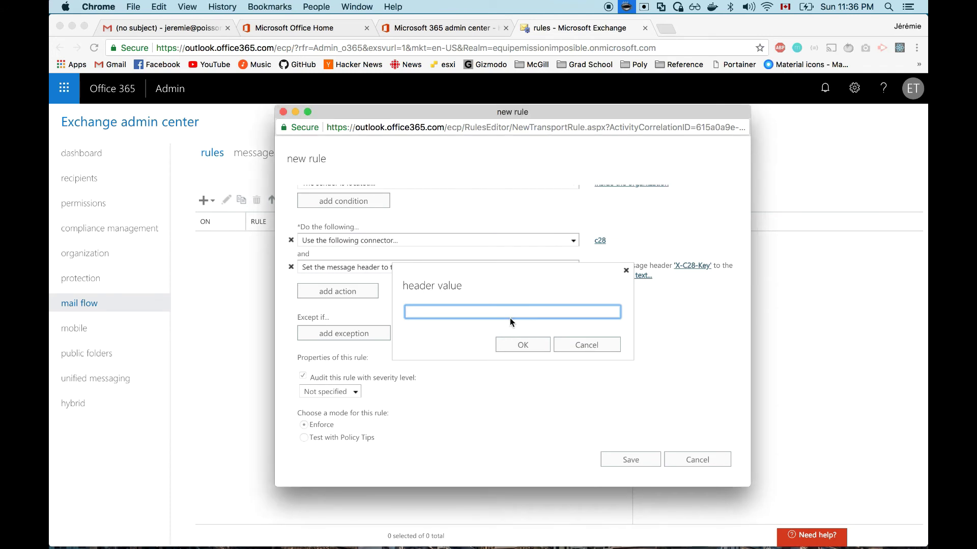
key("super+v")
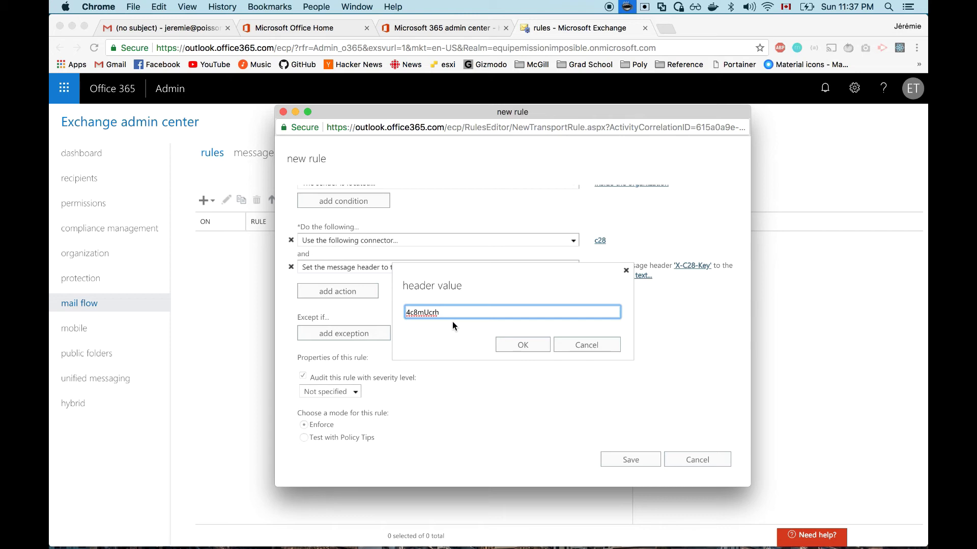
left_click_drag(441, 312, 402, 309)
left_click(532, 349)
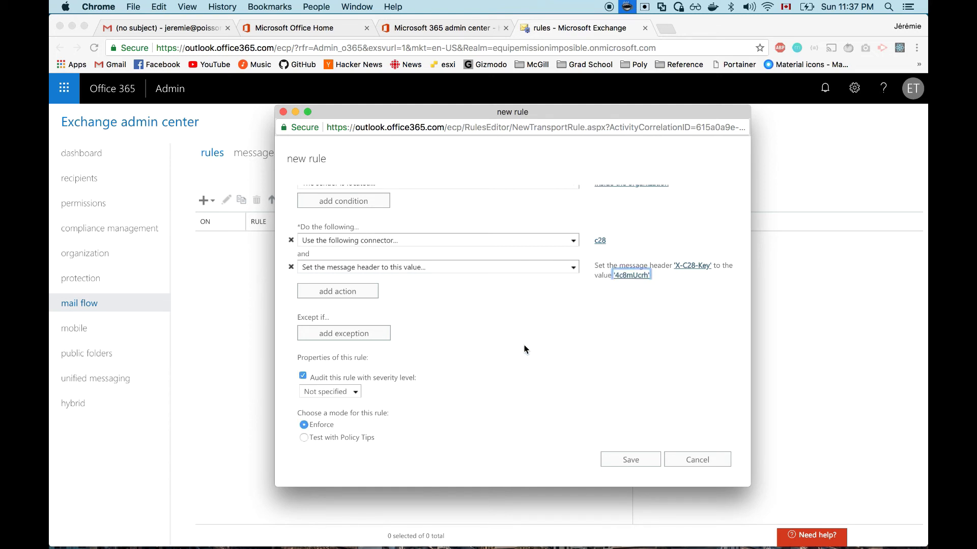
scroll(421, 247, "up", 3)
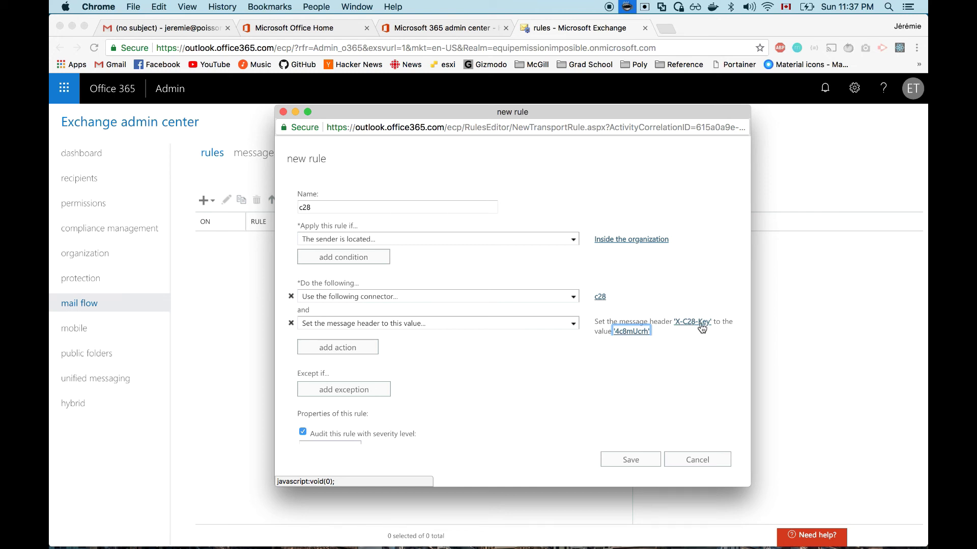
left_click(625, 348)
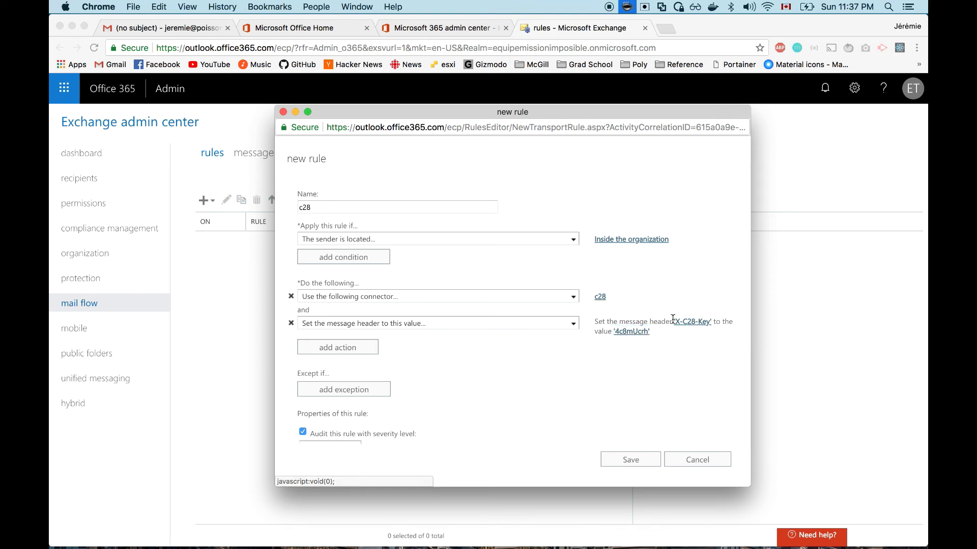
scroll(597, 413, "down", 3)
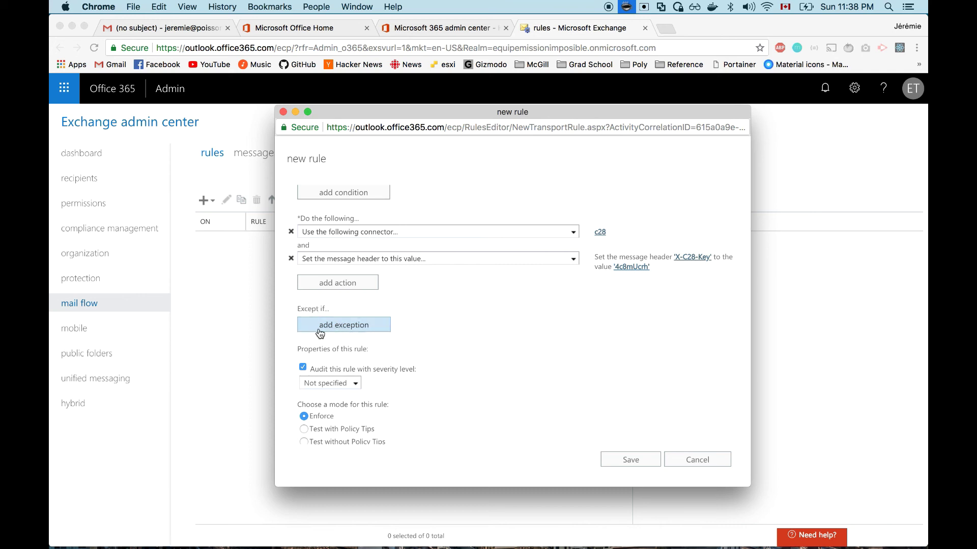
left_click(378, 331)
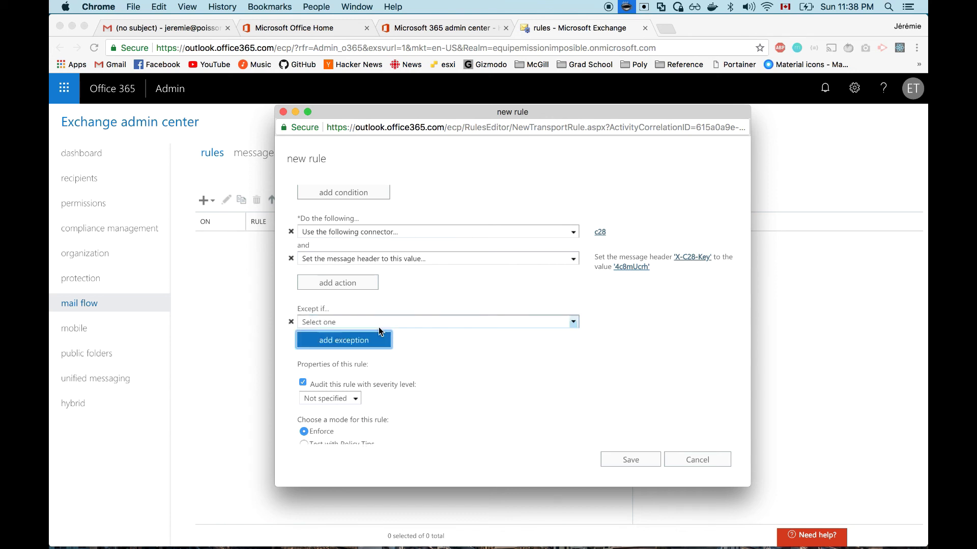
left_click(330, 320)
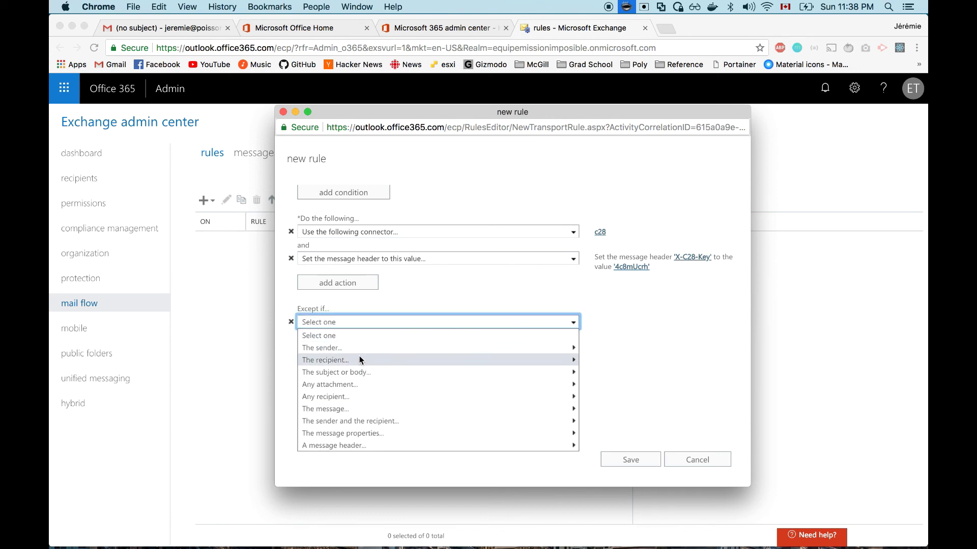
mouse_move(361, 350)
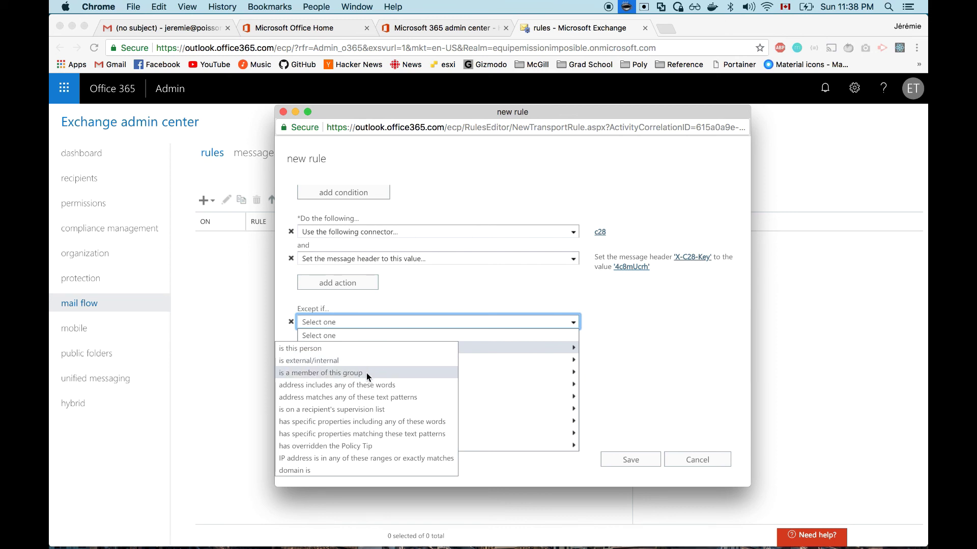
left_click(639, 360)
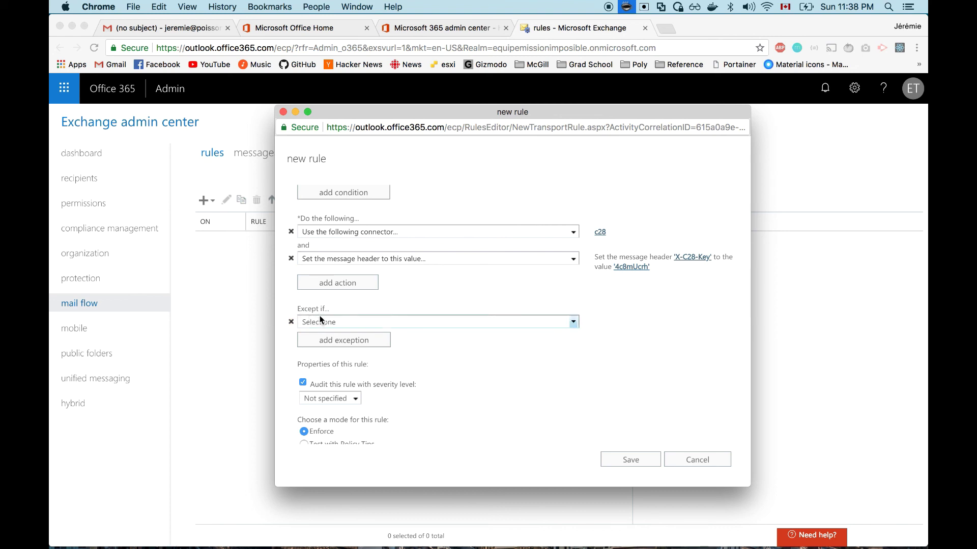
left_click(291, 323)
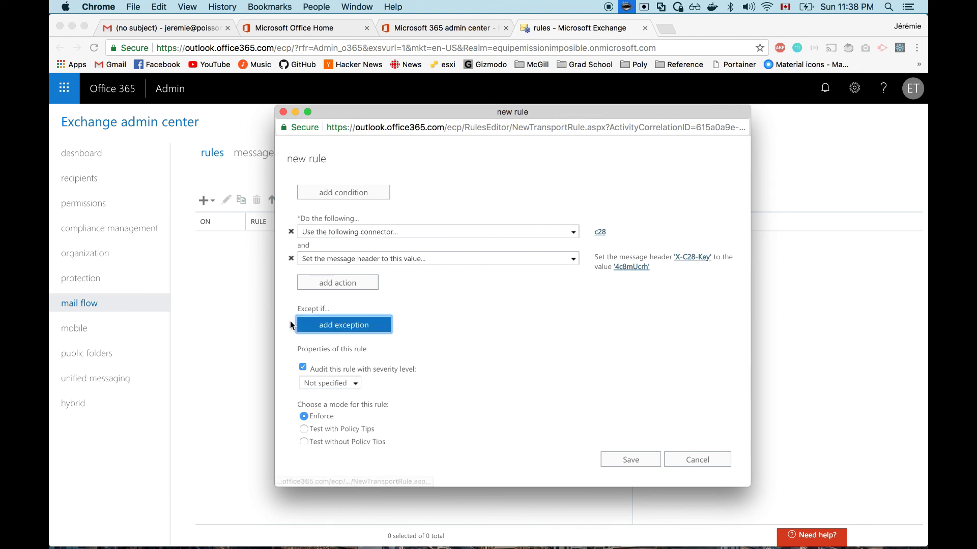
Step: Save the c28 transport rule in Enforce mode, matching sender address by header, with no exceptions
scroll(497, 357, "down", 3)
scroll(497, 362, "down", 5)
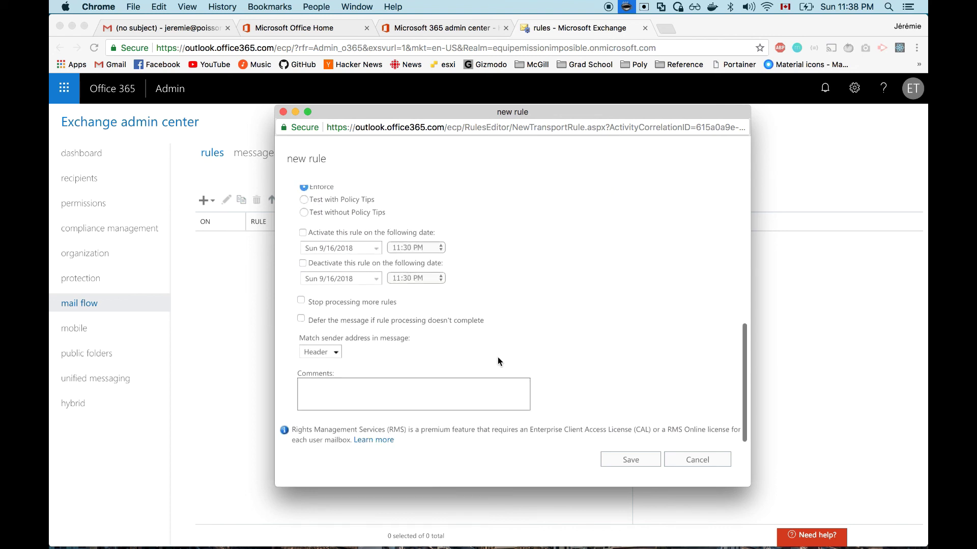
left_click(640, 461)
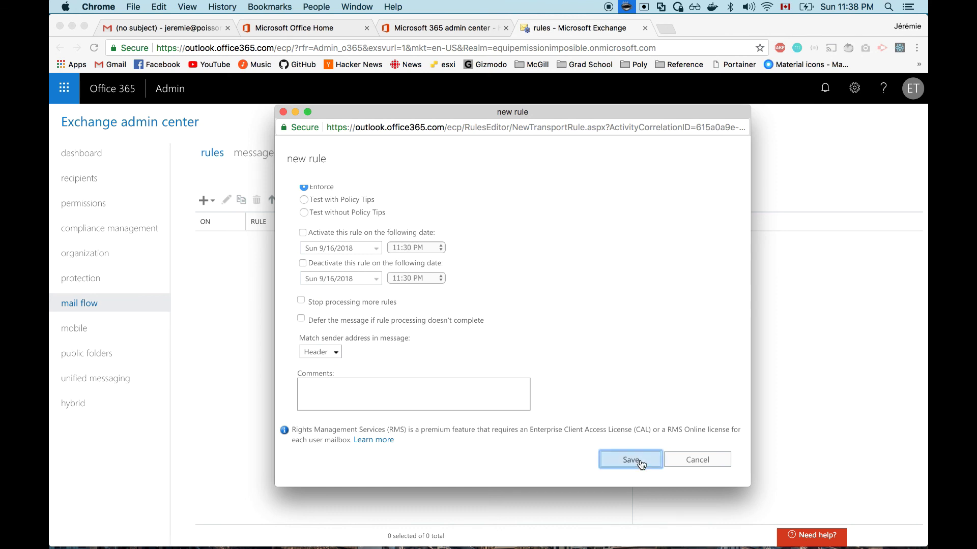